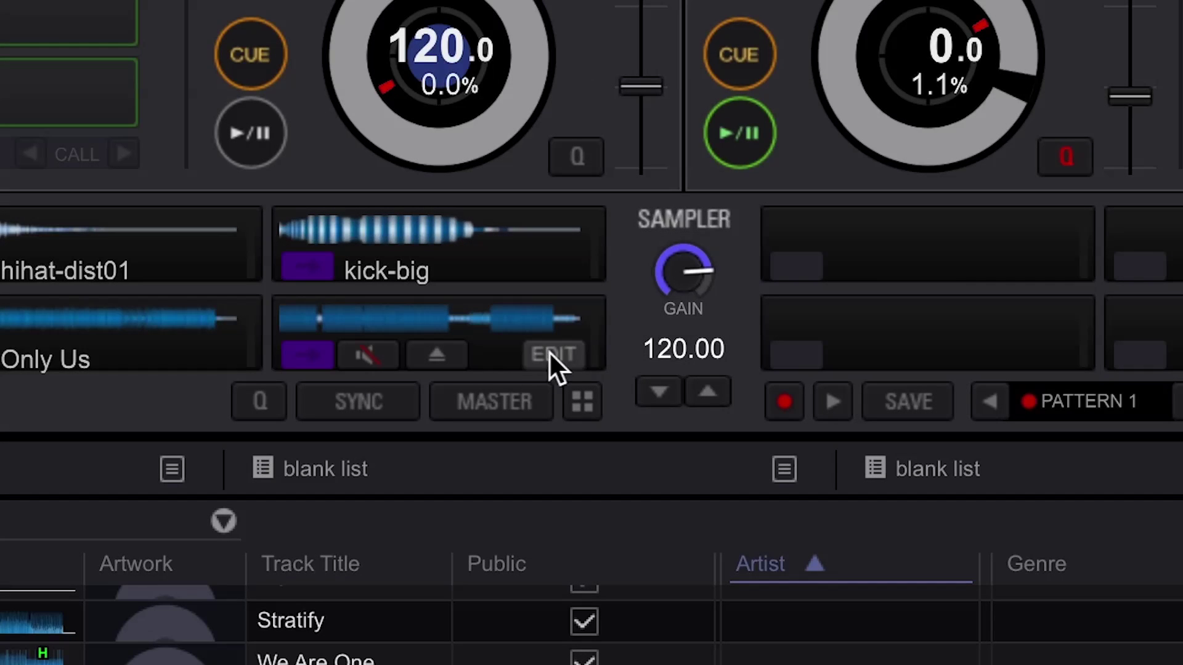
mouse_move(440, 334)
click(551, 353)
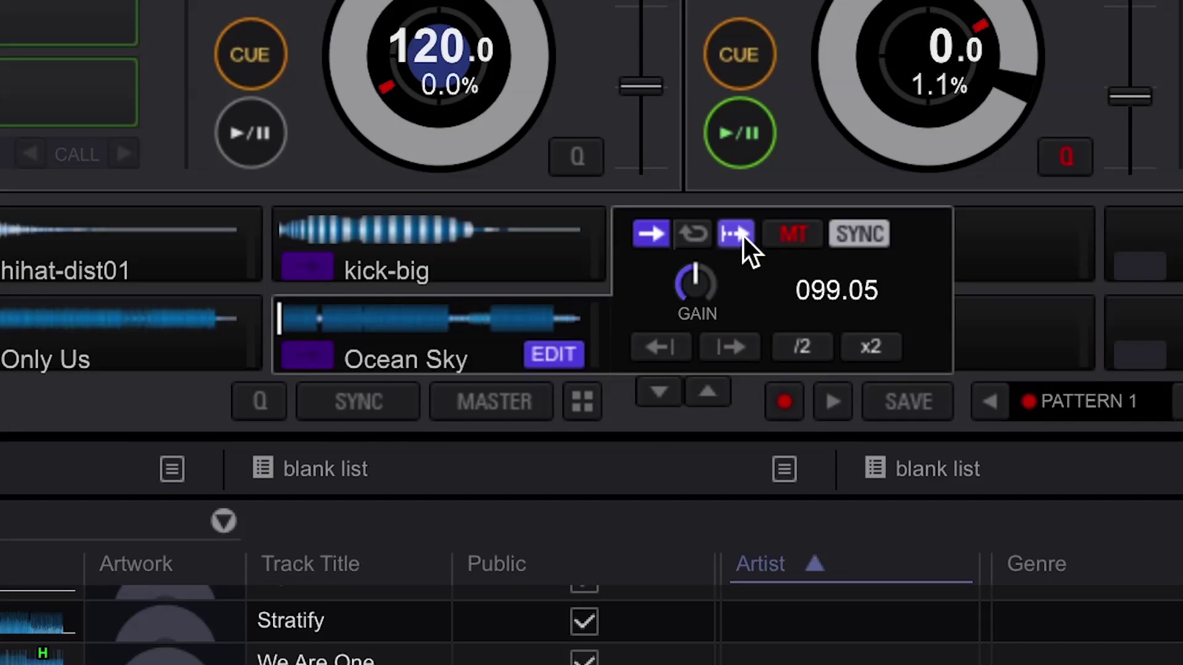
click(552, 353)
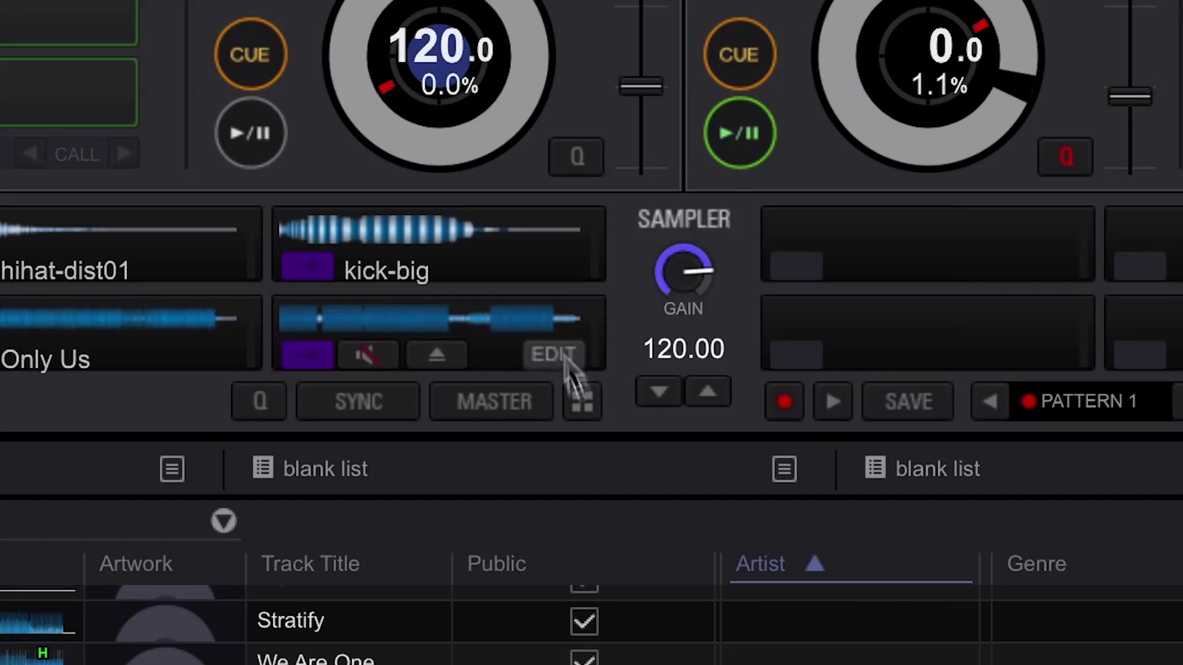